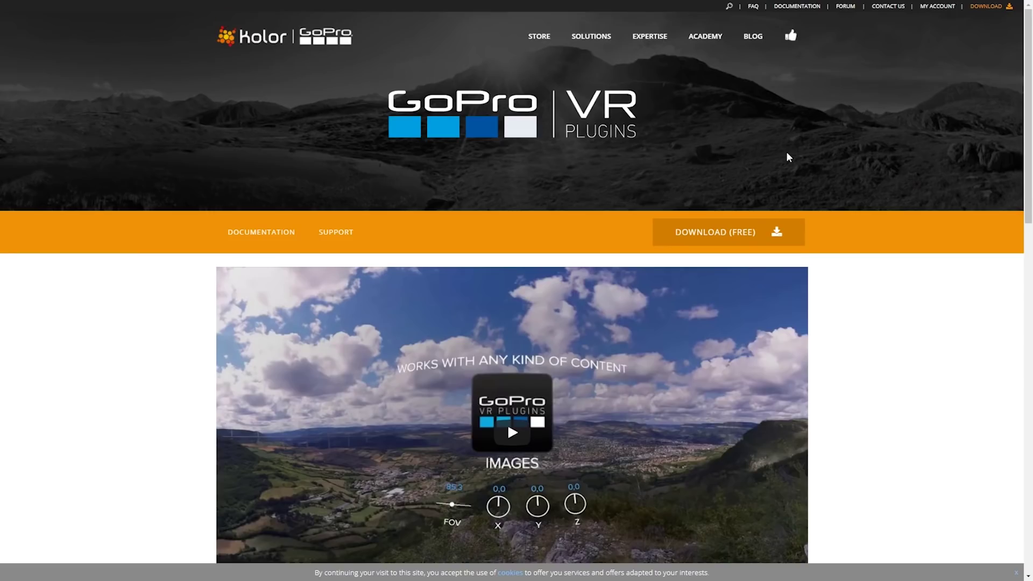
Look over the GoPro VR Plugins product page.
scroll(786, 153, "down", 5)
scroll(788, 158, "down", 10)
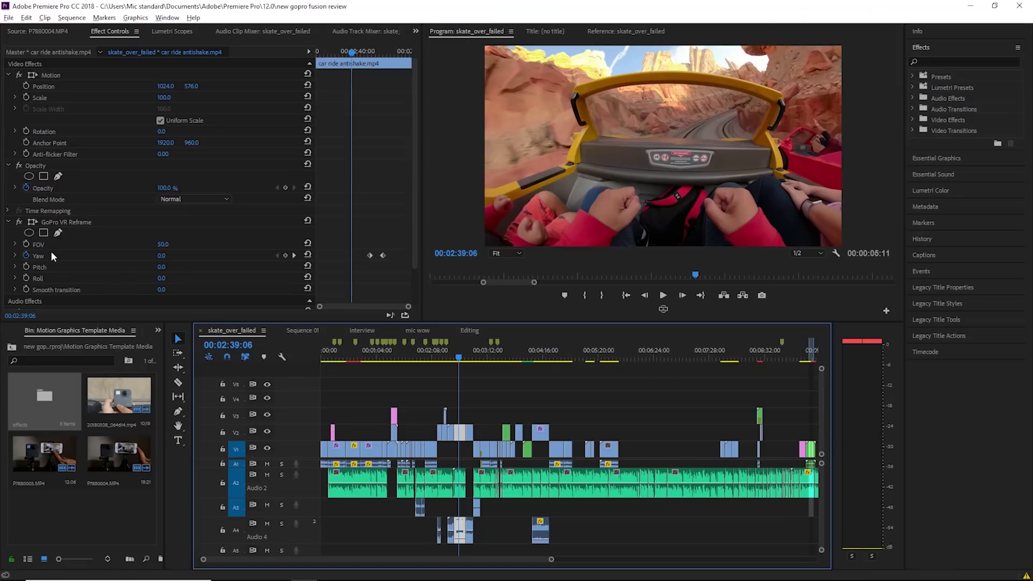
In Adobe Premiere Pro, set the Yaw of the car ride clip's GoPro VR Reframe effect to 36° at 00:02:39:06.
left_click(62, 223)
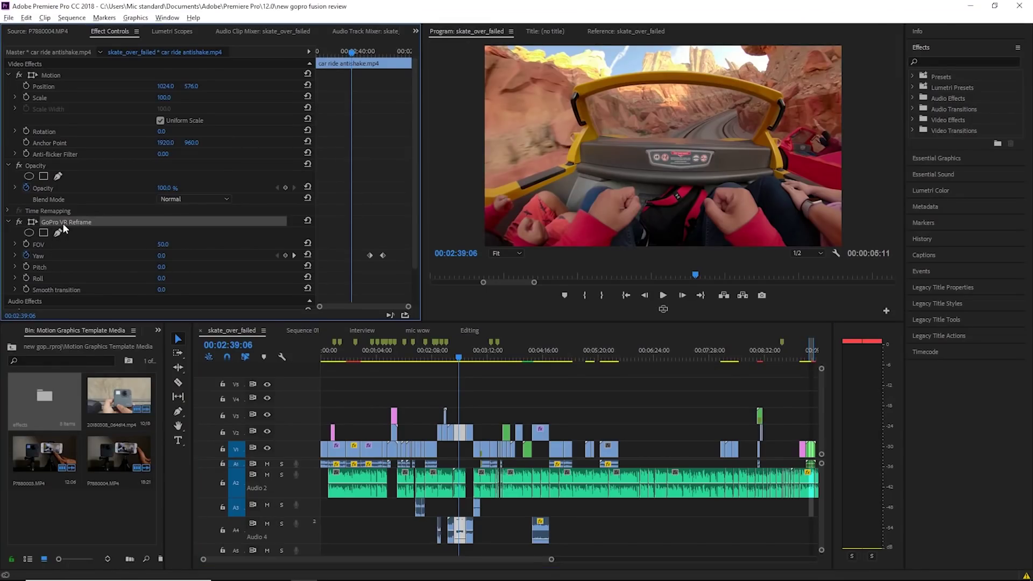
left_click(167, 256)
type("64")
key("Return")
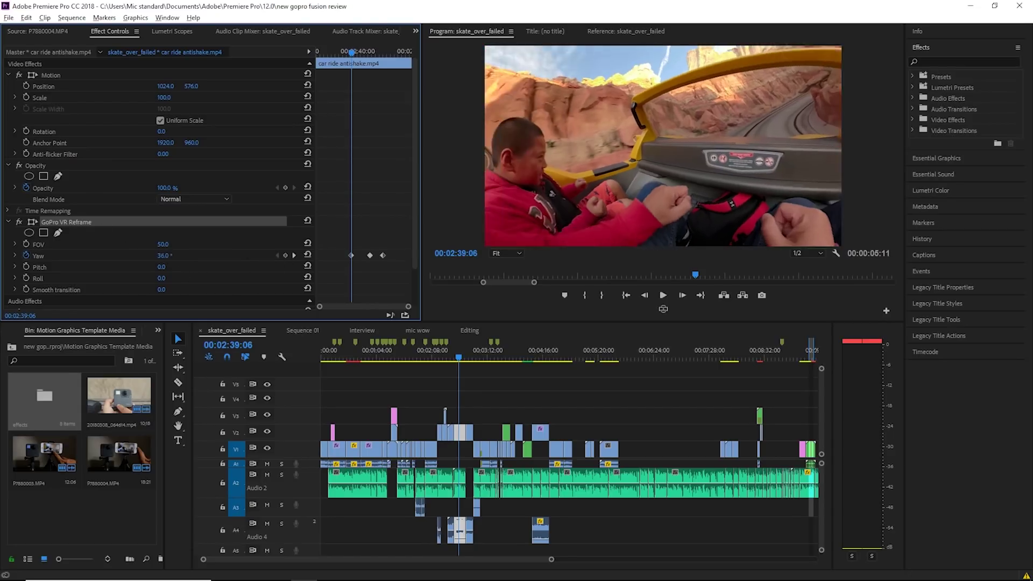
left_click_drag(164, 256, 38, 256)
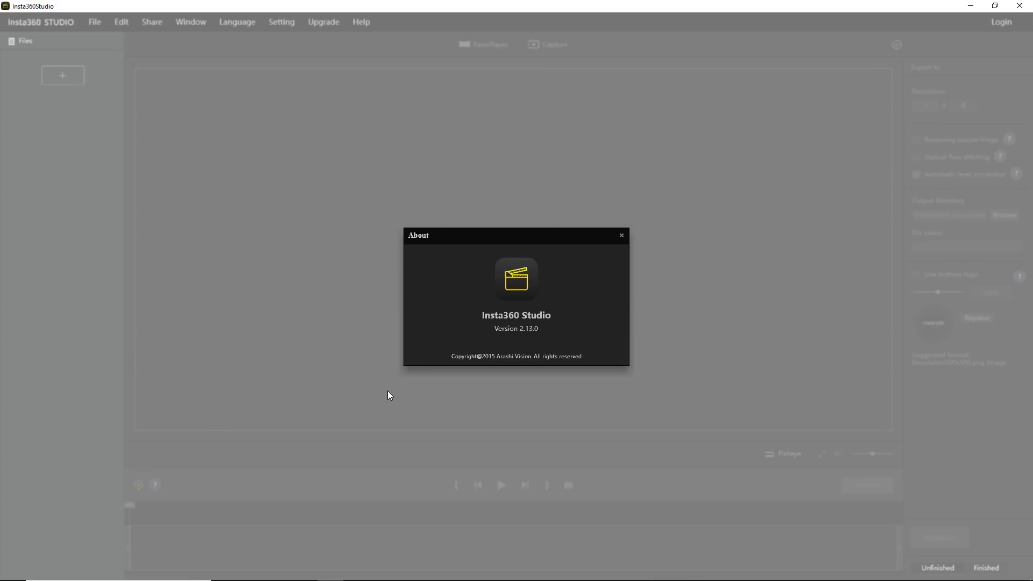
left_click(388, 392)
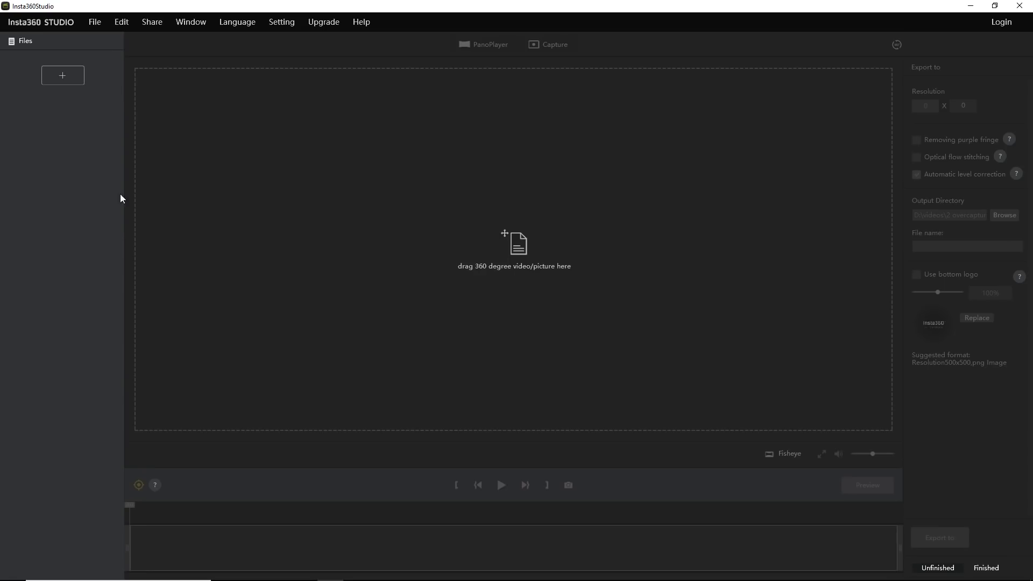
left_click(72, 78)
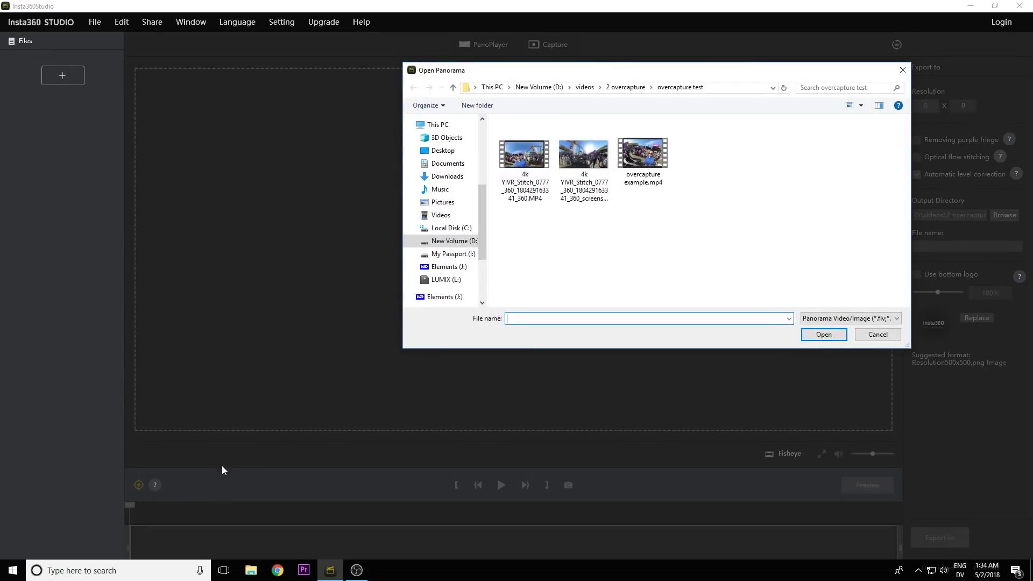
left_click_drag(522, 156, 56, 222)
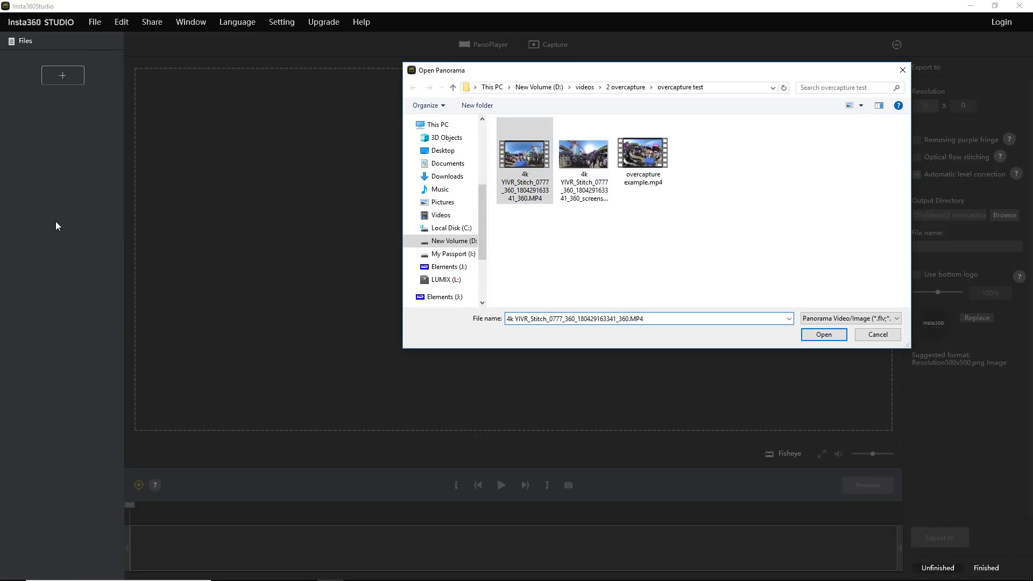
left_click_drag(155, 220, 156, 222)
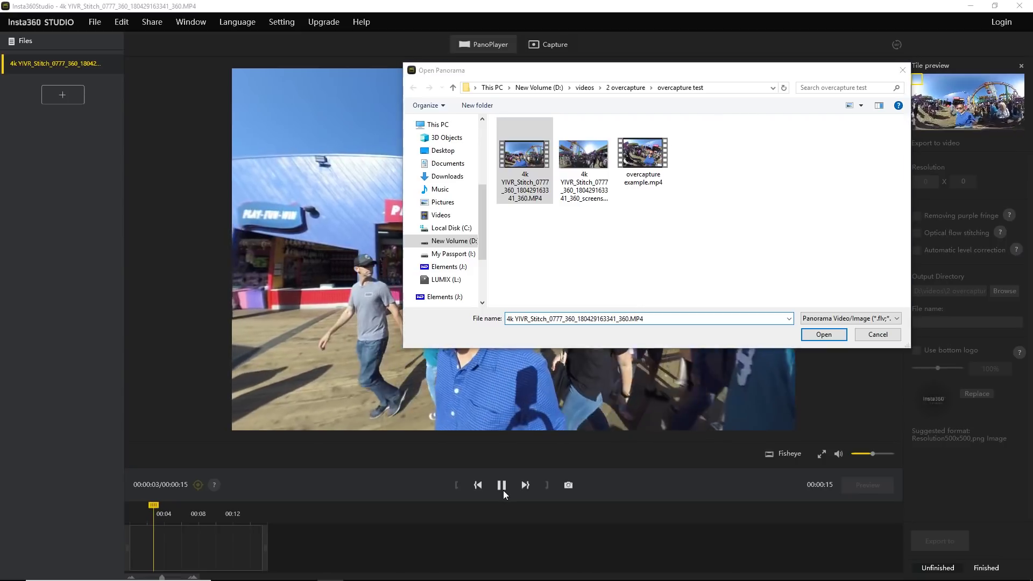
left_click(876, 334)
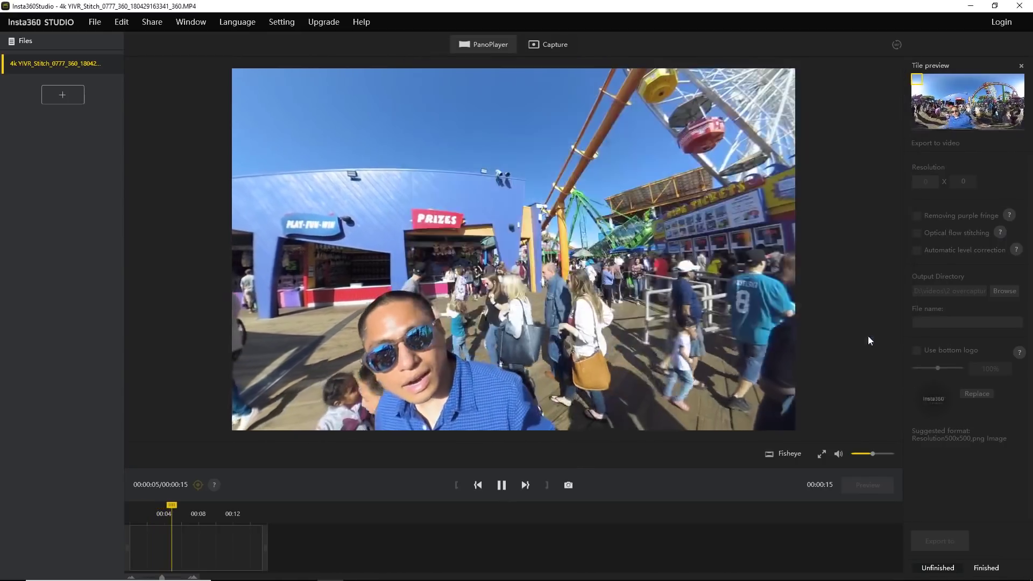
left_click(501, 485)
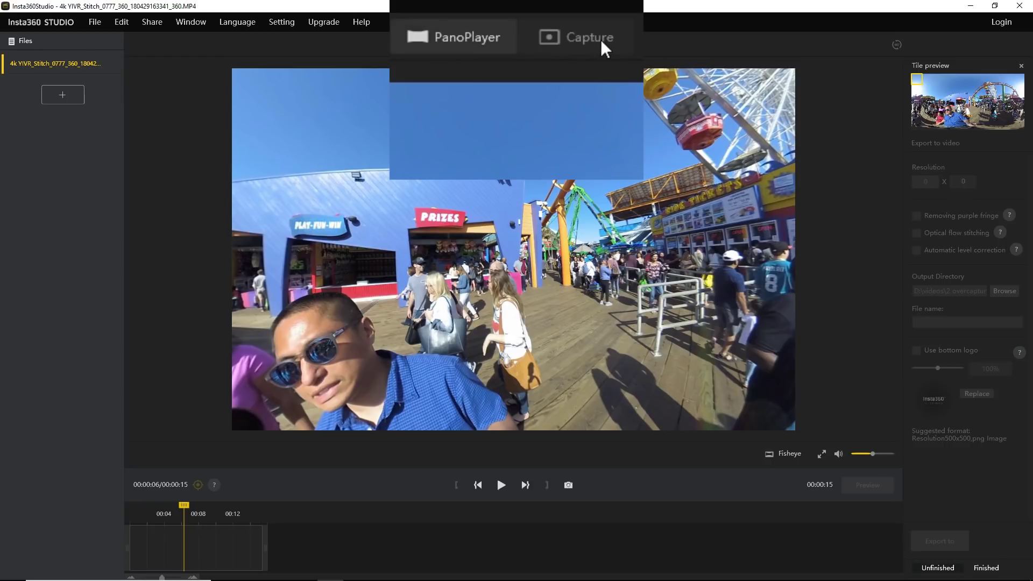
Look around the panorama in PanoPlayer mode and view it in the Flat projection.
left_click(554, 45)
left_click(485, 45)
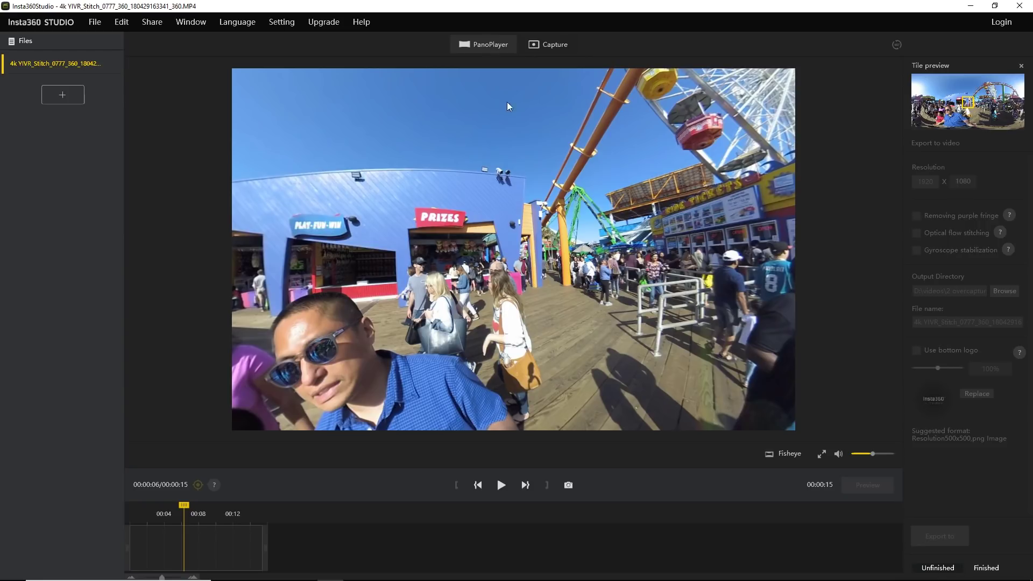
left_click_drag(516, 306, 776, 452)
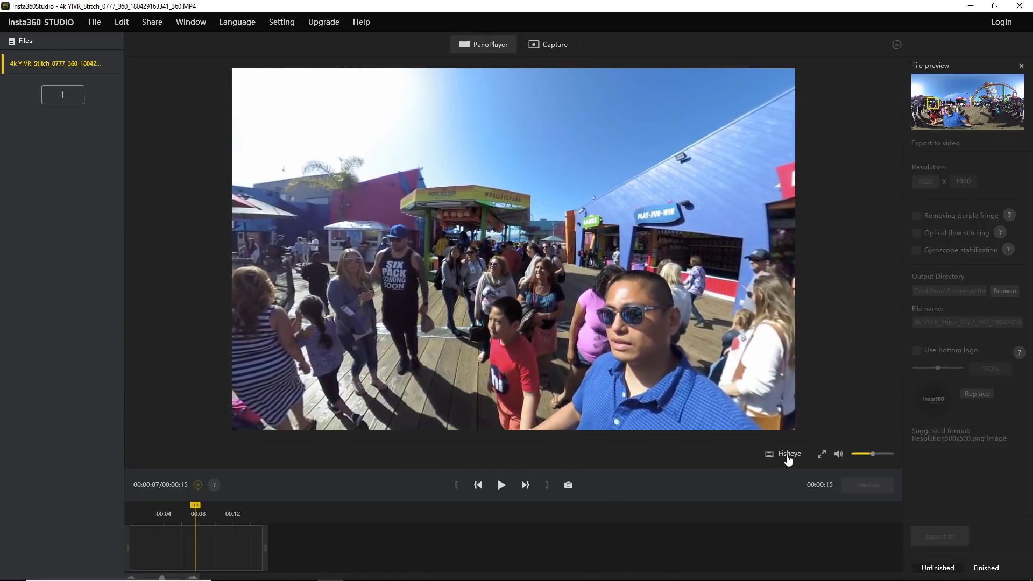
left_click(787, 455)
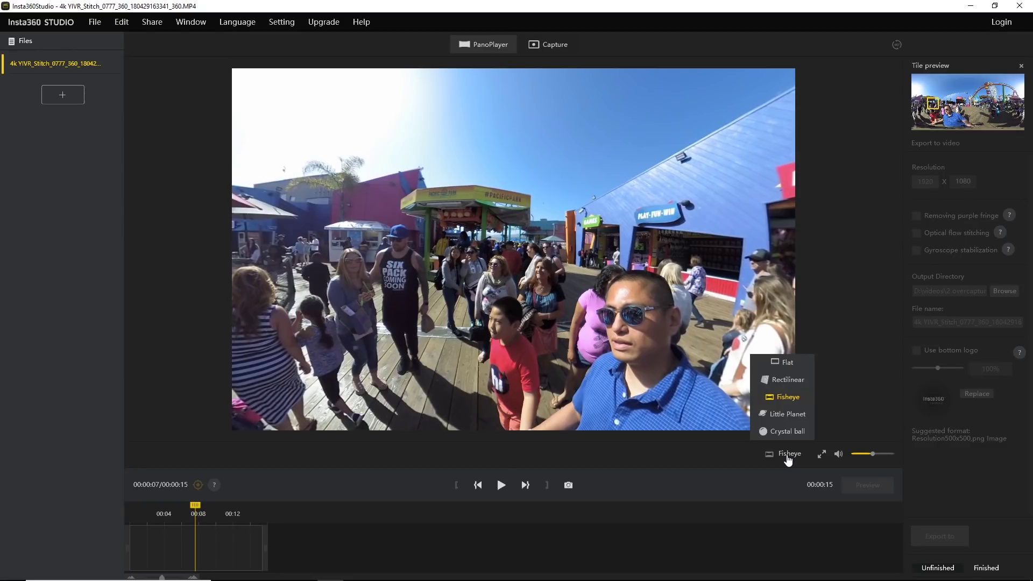
left_click(786, 361)
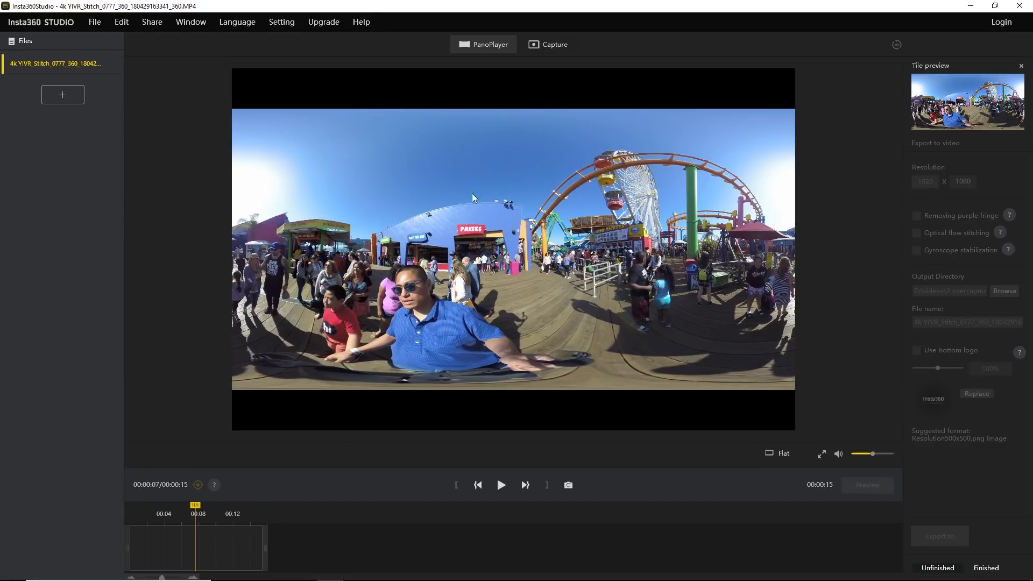
left_click(780, 453)
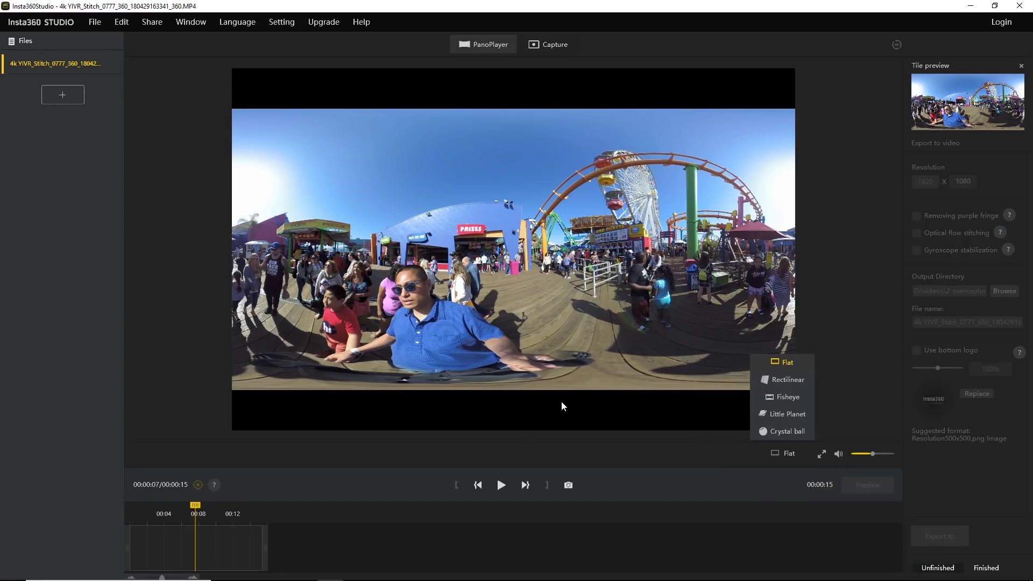
Switch to Capture mode and try panning the view while playing the first few seconds of the clip.
left_click(551, 48)
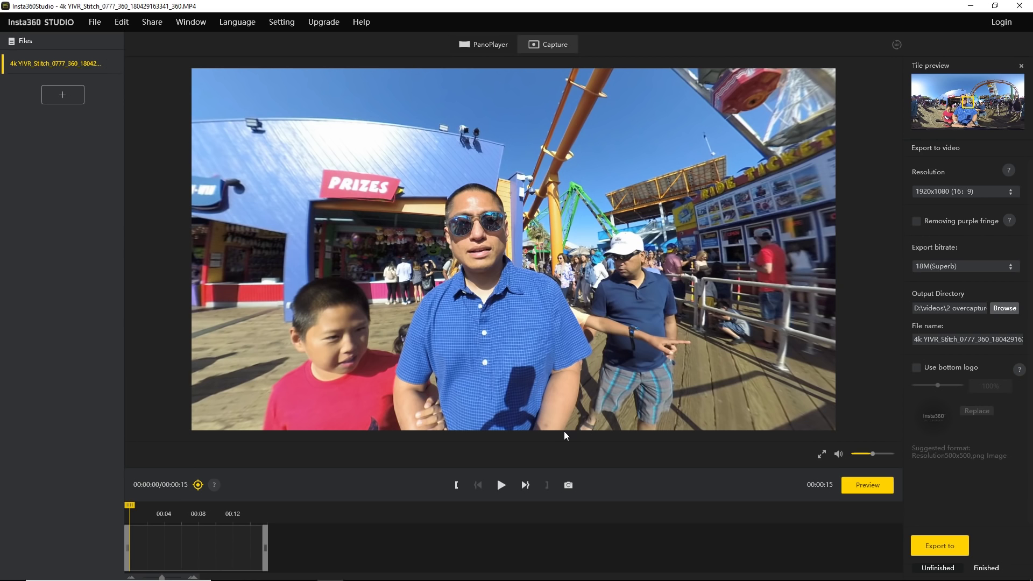
left_click_drag(504, 296, 725, 325)
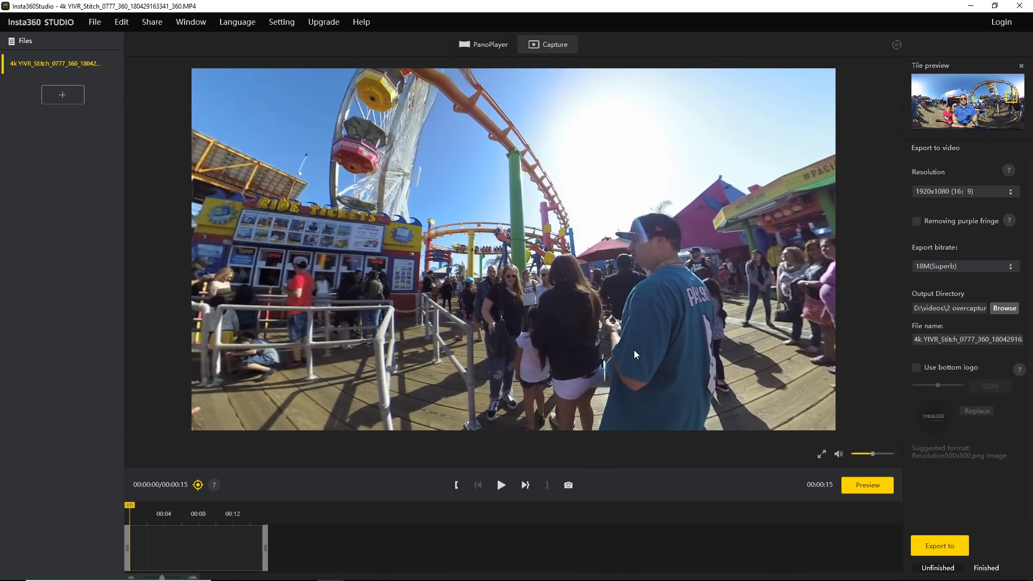
left_click(499, 486)
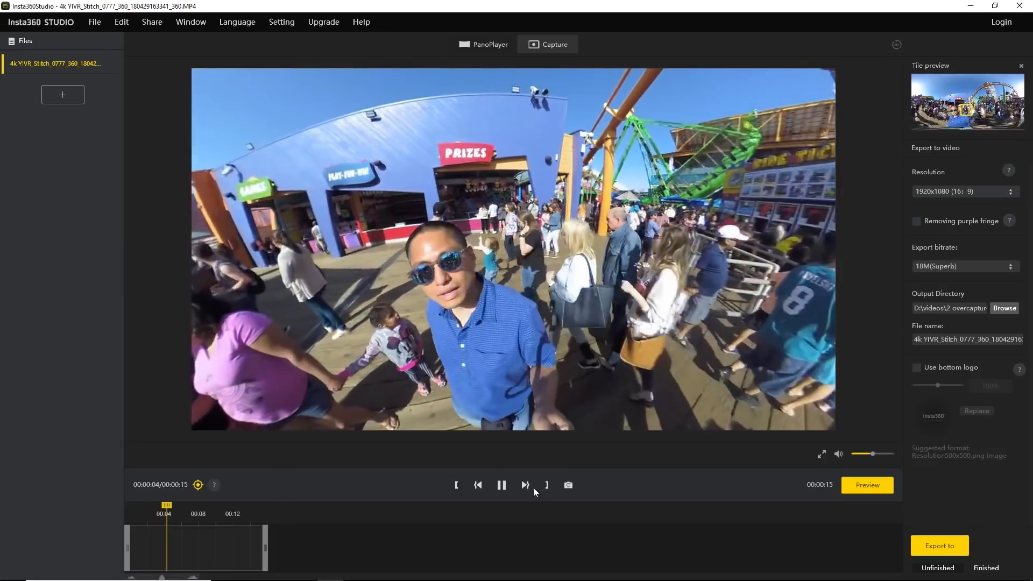
left_click(501, 486)
left_click_drag(462, 346, 511, 328)
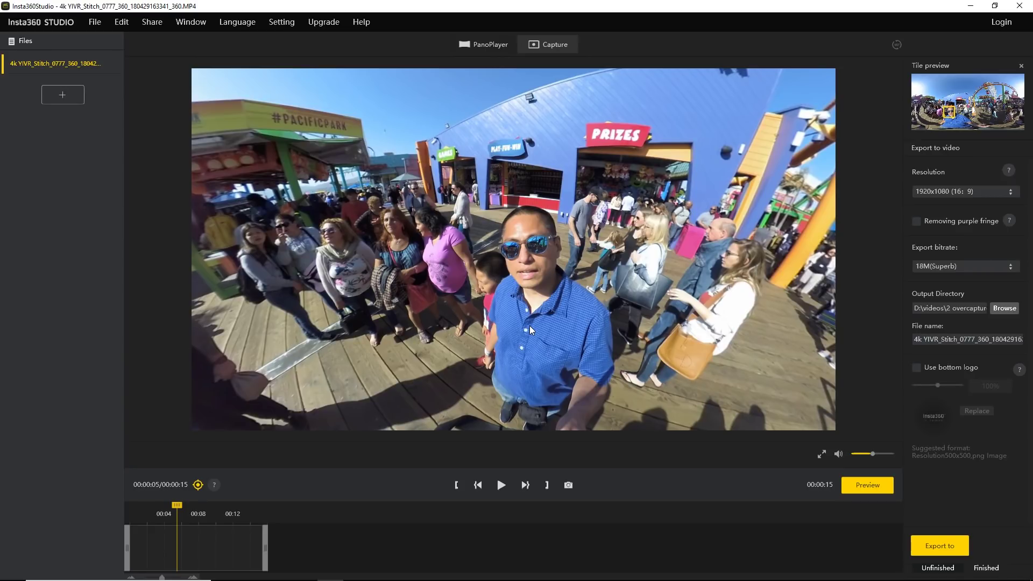
Frame the Ride Tickets booth and the man in the teal jersey, and add a keyframe at 00:00:00.
left_click_drag(530, 325, 672, 405)
left_click_drag(543, 349, 512, 344)
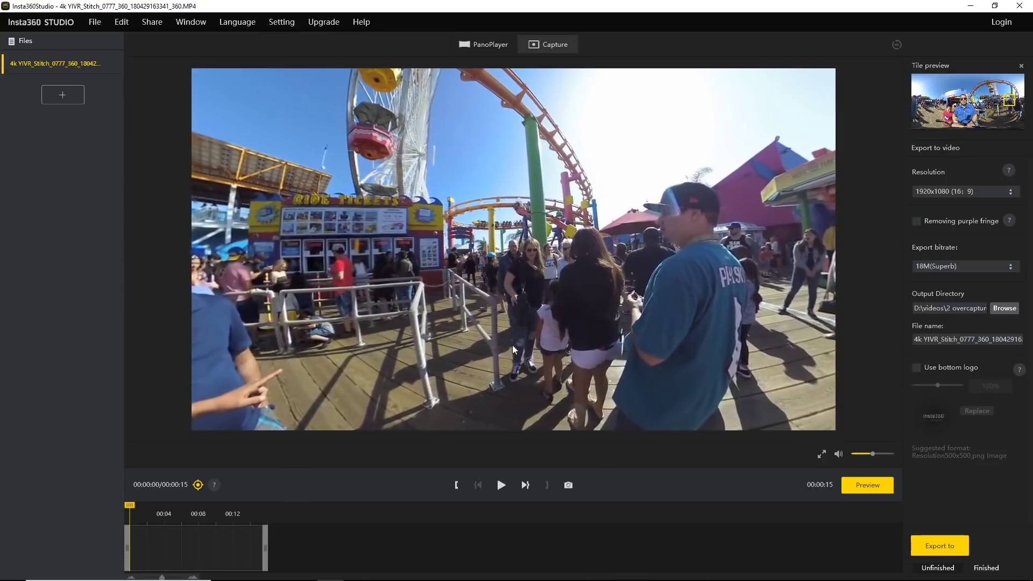
left_click(197, 485)
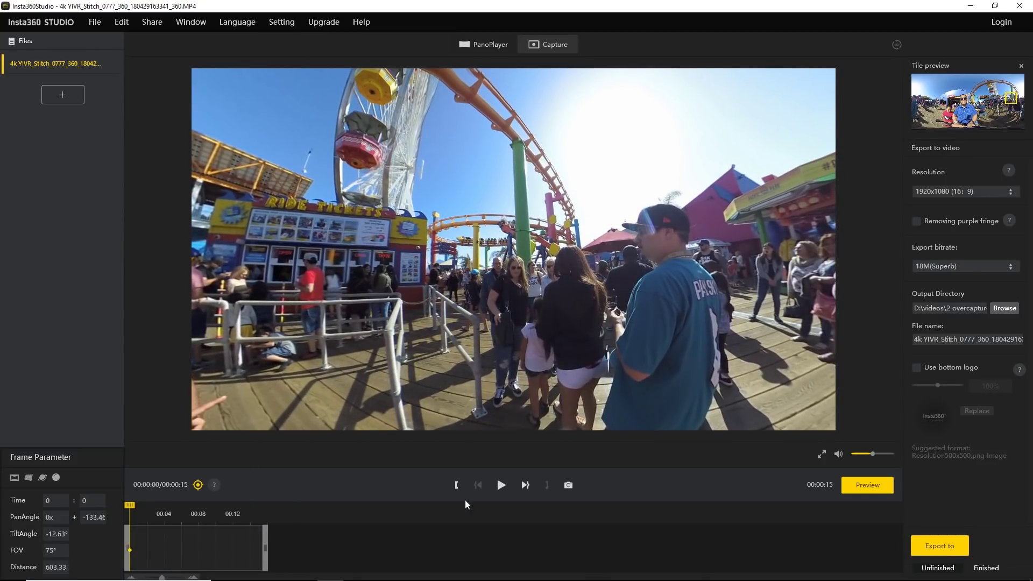
Advance to about 4.43 seconds, pan to the man in sunglasses near the Prizes stand, and add a second keyframe.
left_click(499, 485)
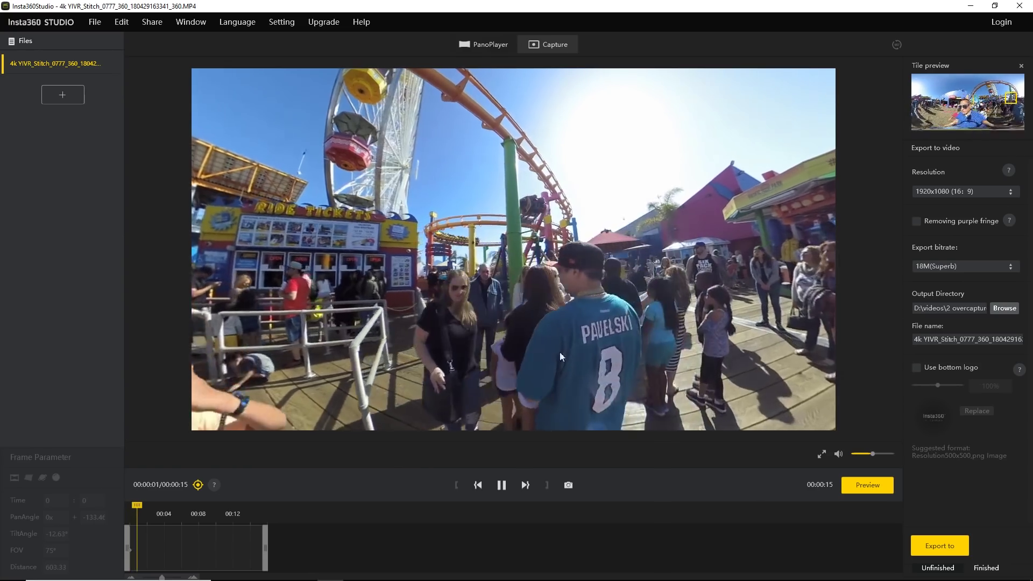
left_click(500, 485)
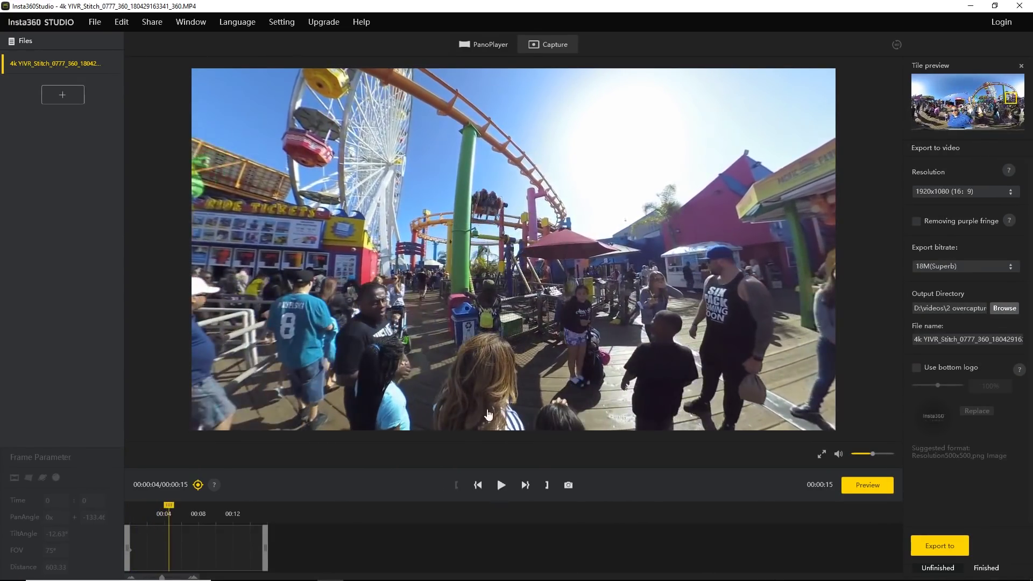
mouse_move(579, 321)
left_mouse_down()
mouse_move(228, 312)
mouse_move(473, 327)
mouse_move(375, 263)
mouse_move(338, 221)
mouse_move(417, 218)
mouse_move(417, 273)
left_mouse_up()
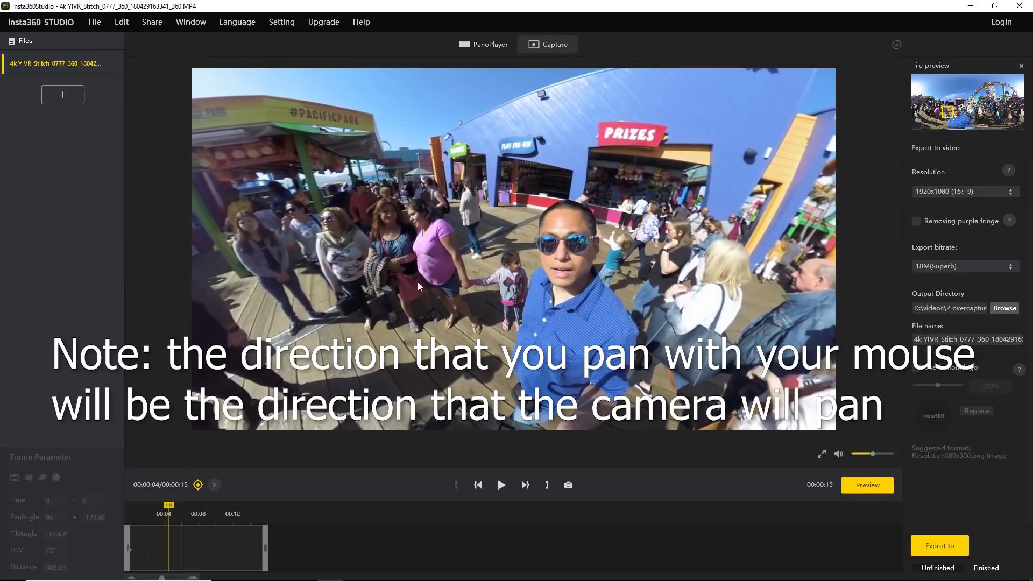
left_click(198, 485)
Play the clip from the first keyframe to review the camera pan between both keyframes.
left_click(127, 510)
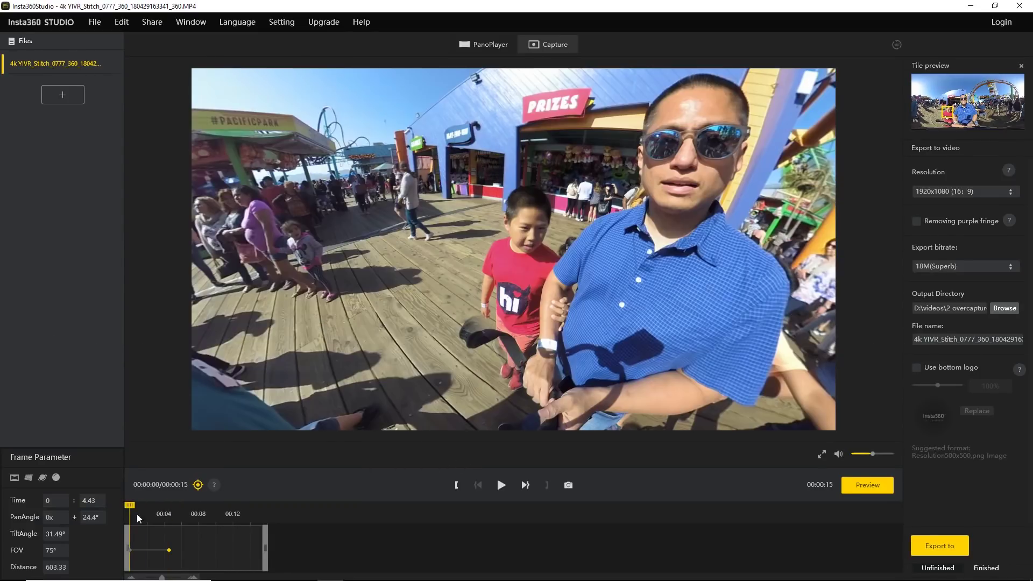
left_click(131, 550)
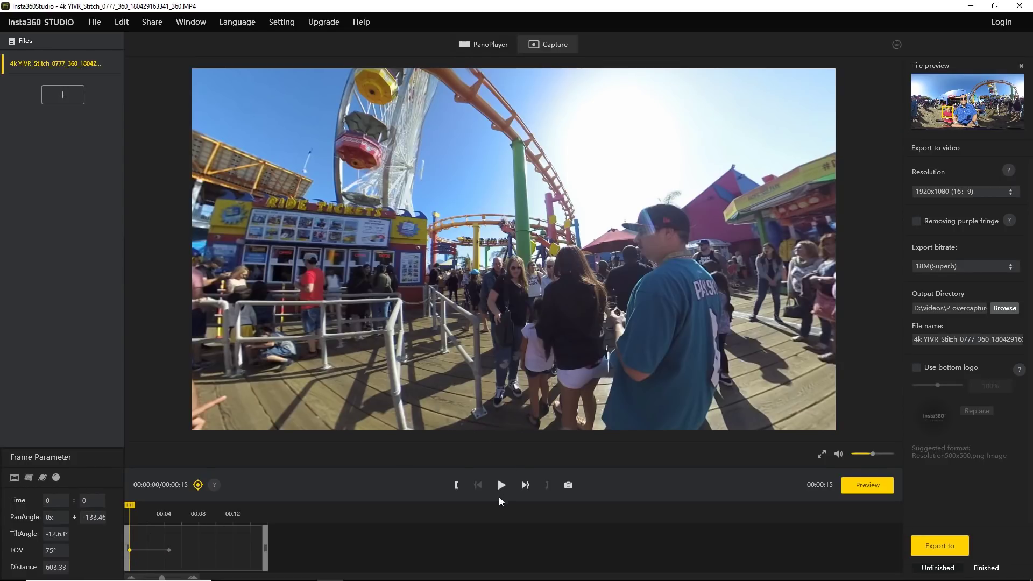
left_click(500, 489)
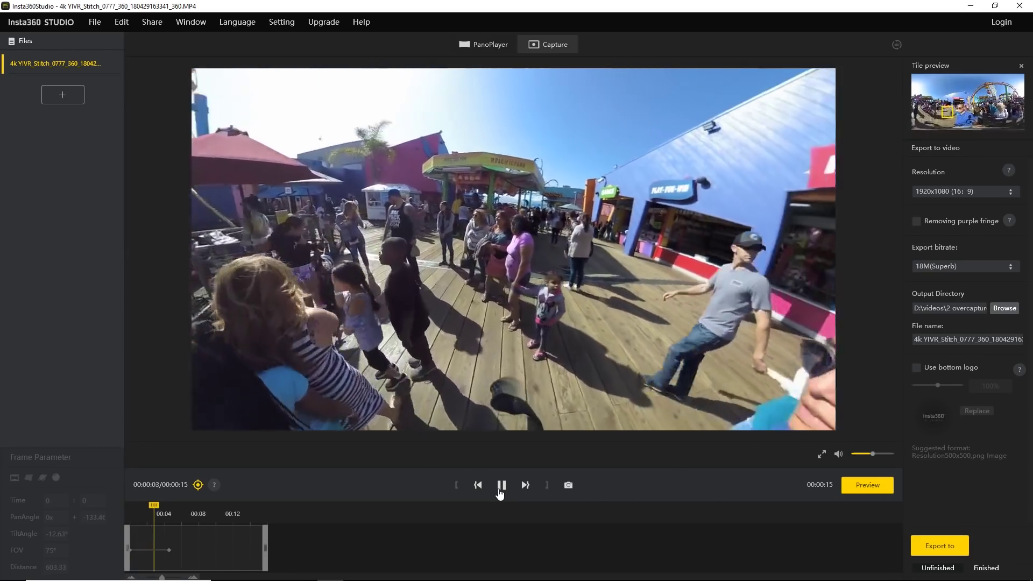
left_click(500, 486)
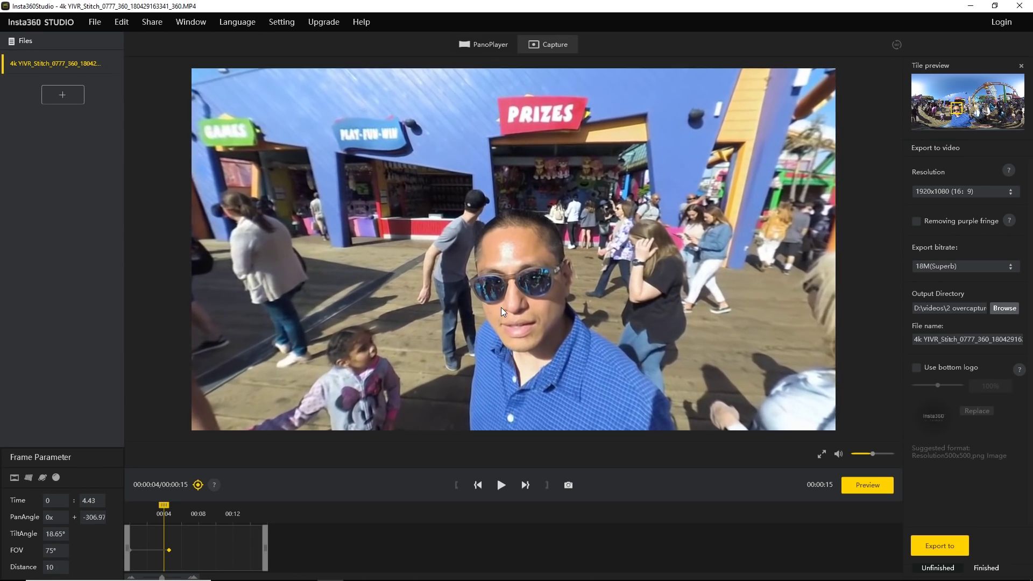
Zoom the 4.43-second keyframe out to a distance of 1135, and play back the move from the first keyframe.
scroll(502, 311, "down", 5)
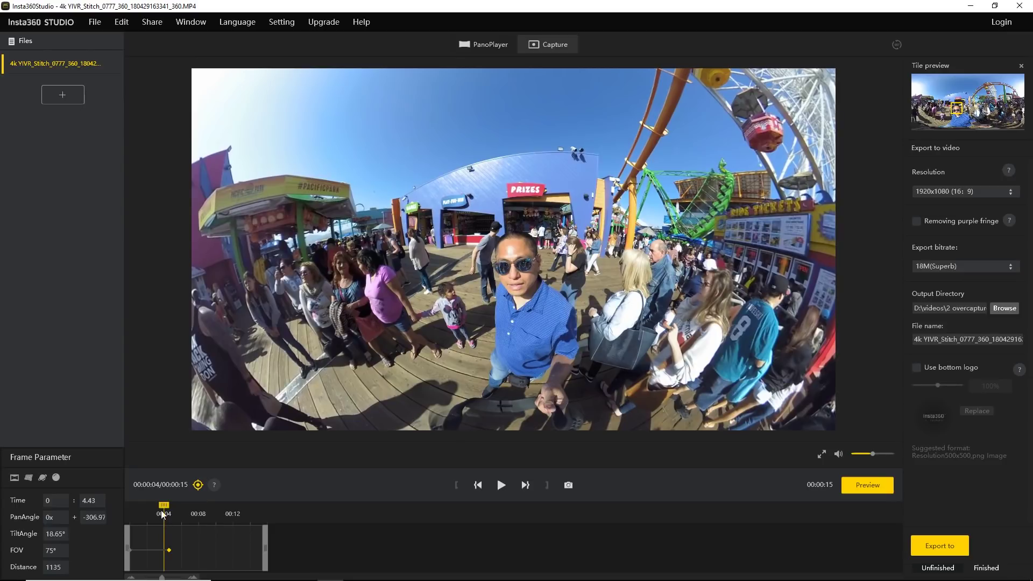
left_click(129, 552)
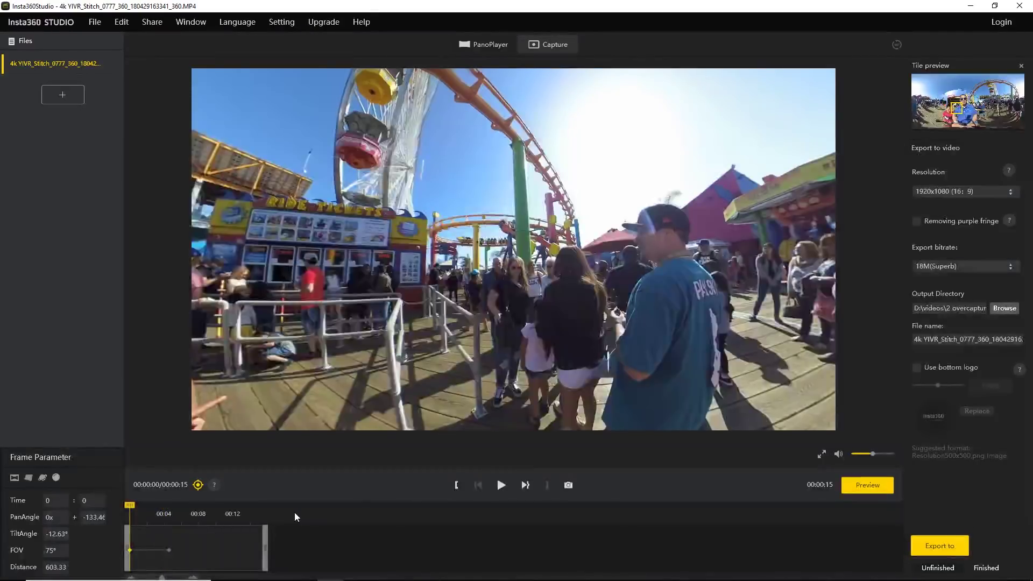
left_click(502, 491)
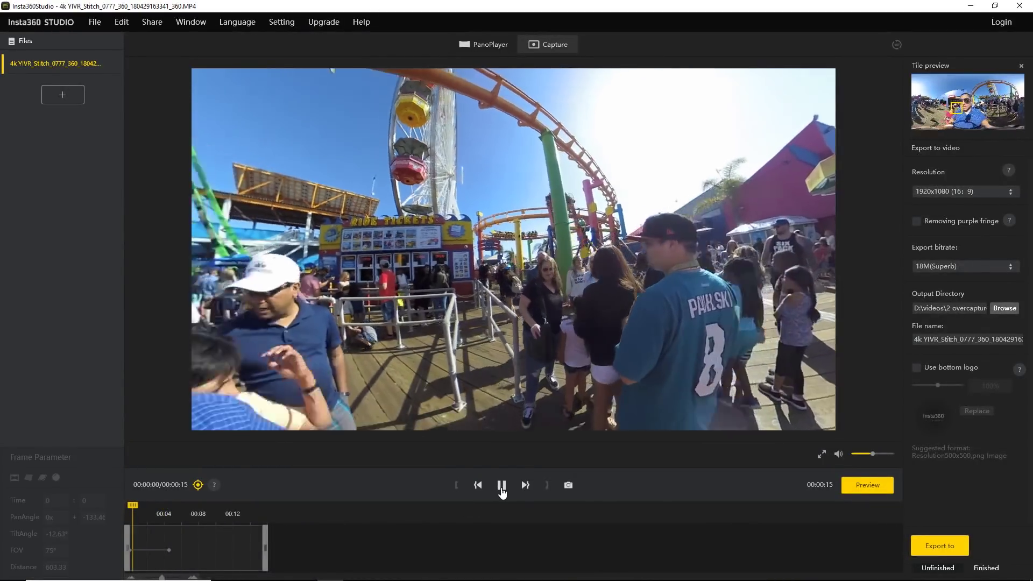
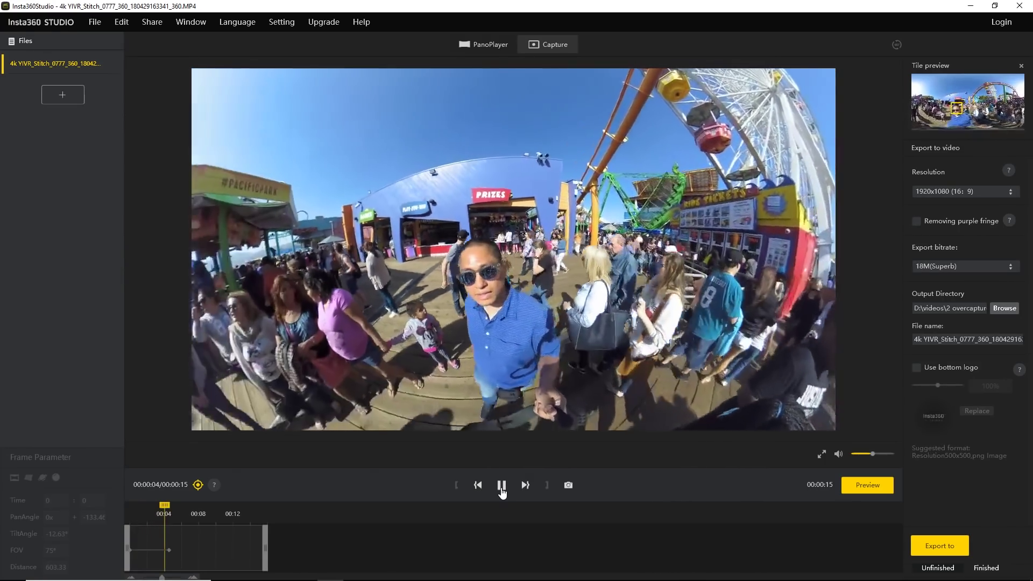
left_click(501, 486)
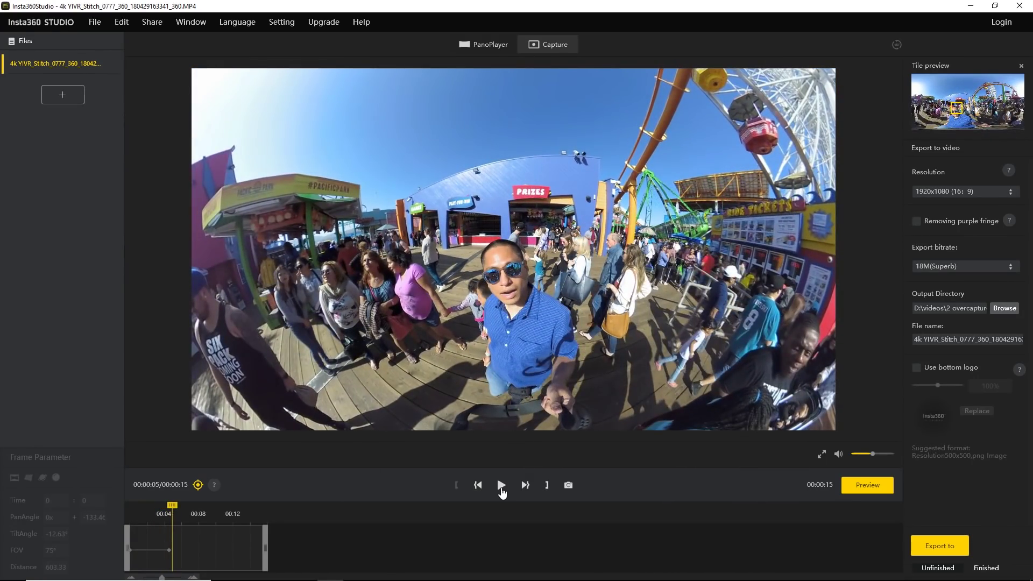
Select the 4.43-second keyframe and compare its Perspective and crystal ball projections with the Default one zoomed out to a distance of 753.33.
left_click_drag(502, 239, 538, 245)
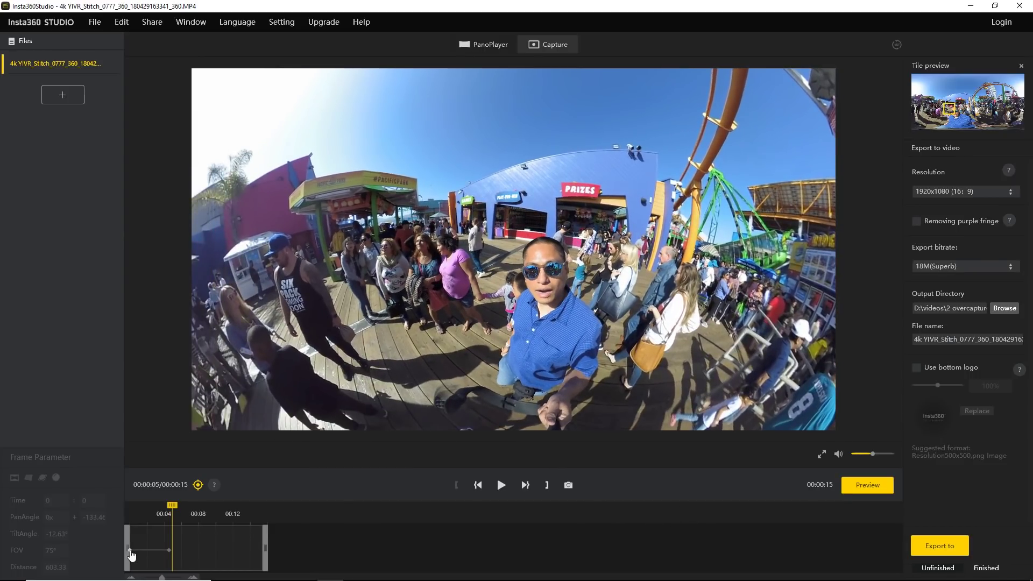
left_click(169, 550)
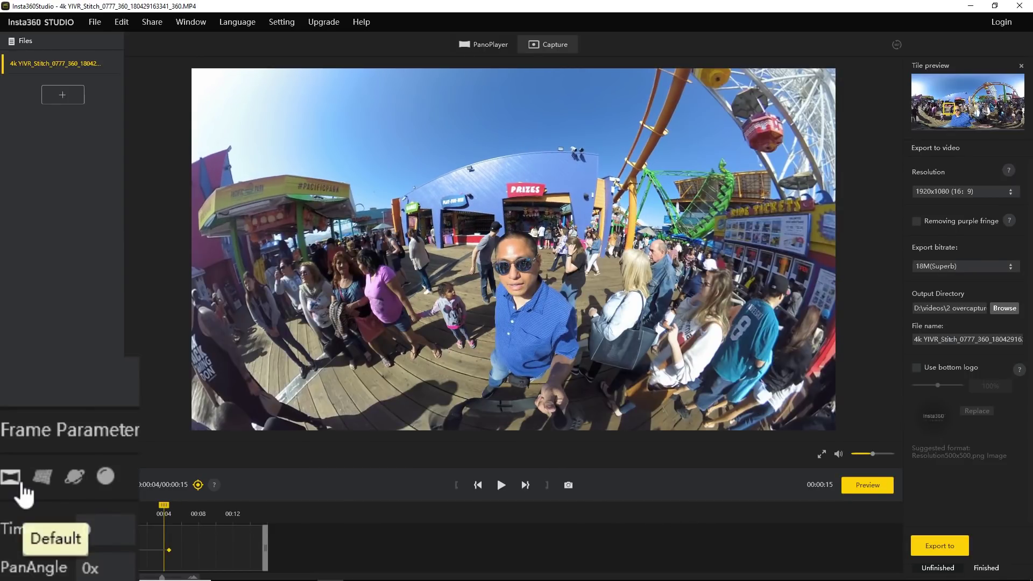
left_click(42, 484)
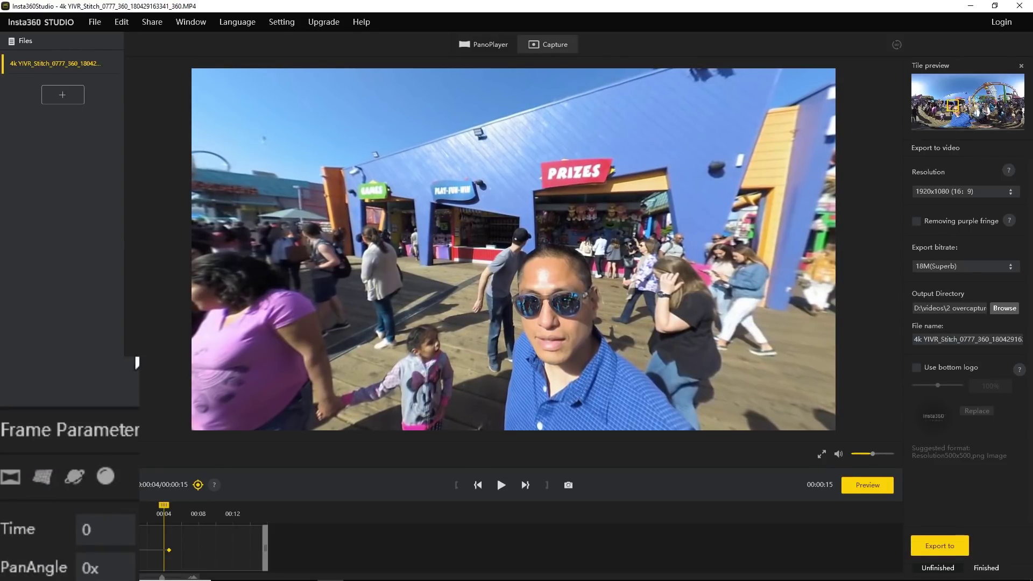
left_click(105, 476)
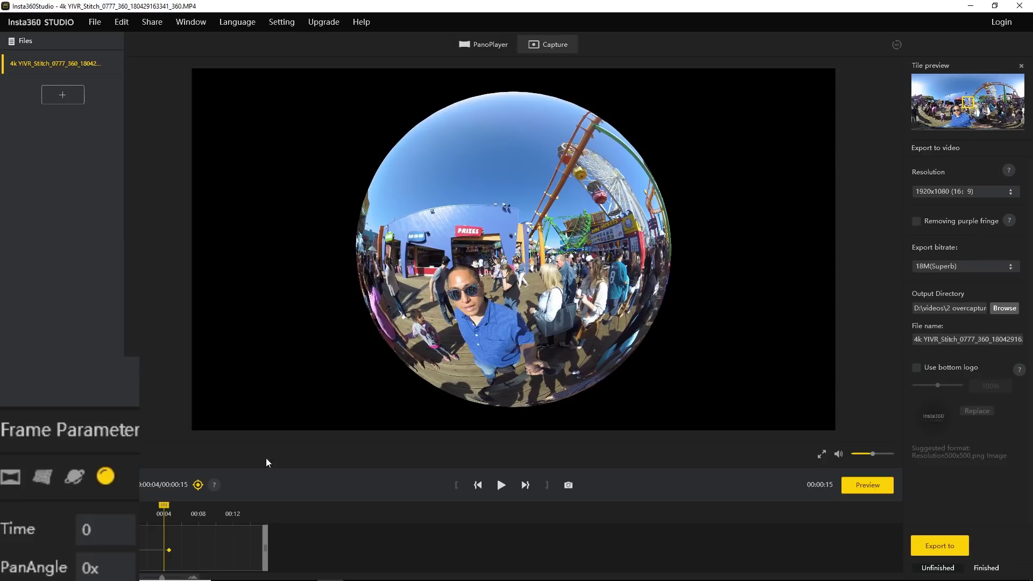
left_click(12, 477)
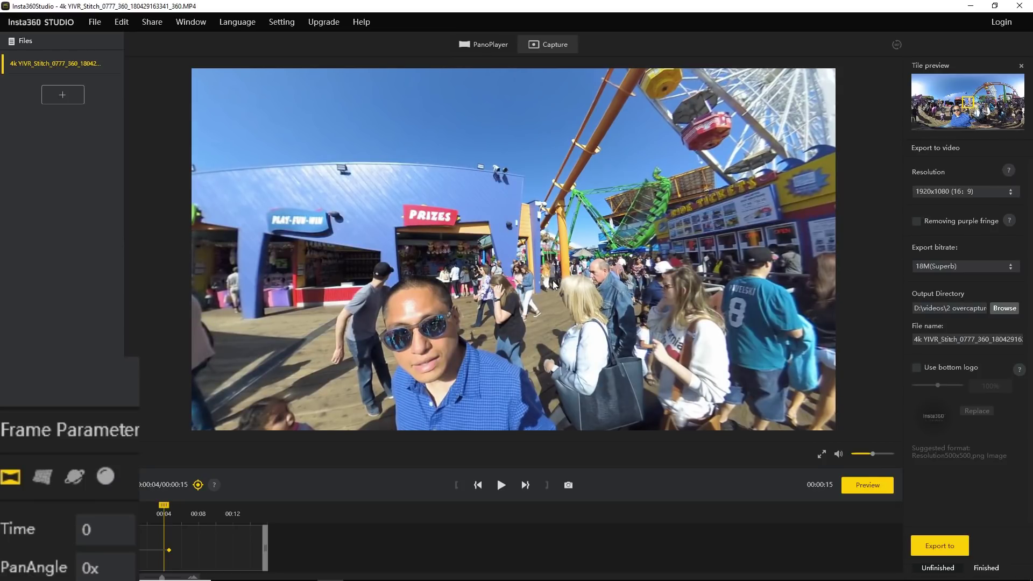
left_click_drag(555, 286, 553, 280)
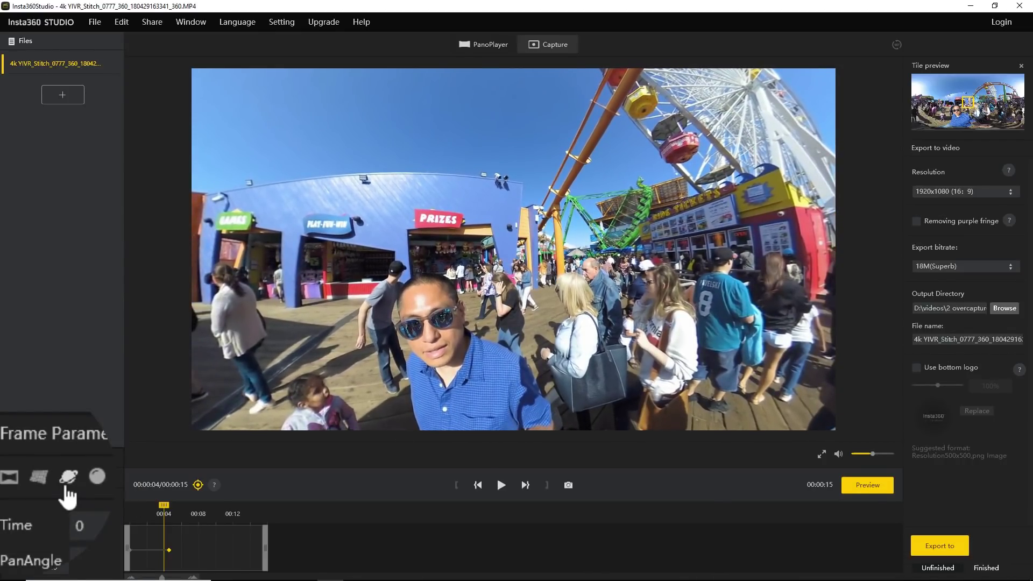
Cycle the 4.43-second keyframe through the Little Planet, Perspective, crystal ball and Default projections to compare their distortion at different zoom levels.
left_click(42, 480)
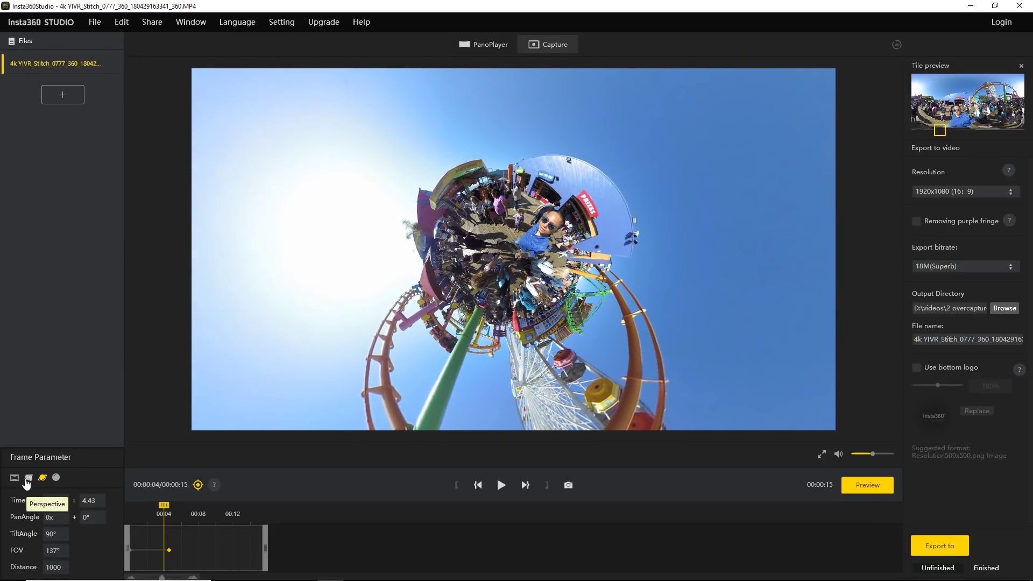
left_click(28, 479)
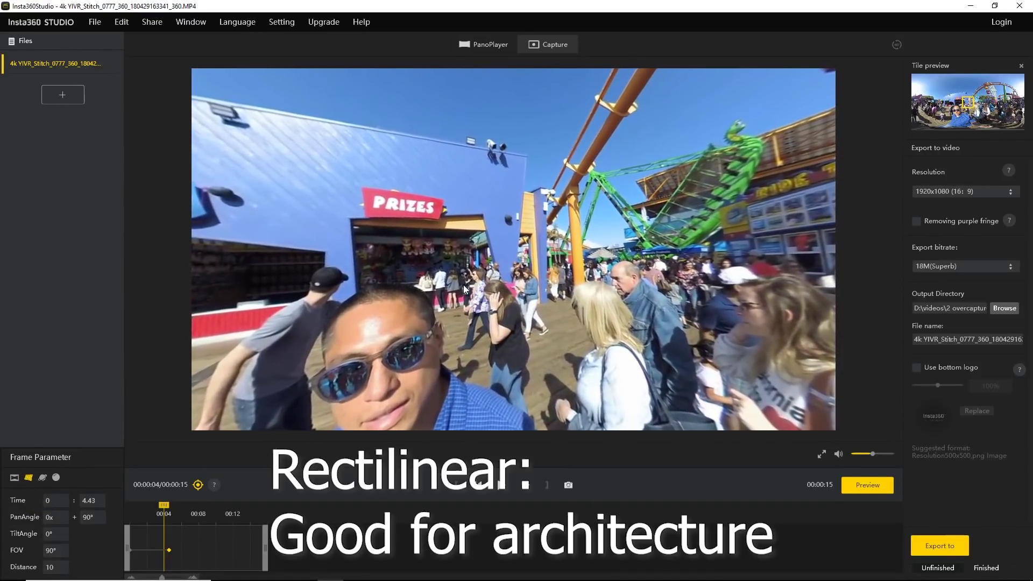
scroll(422, 339, "down", 5)
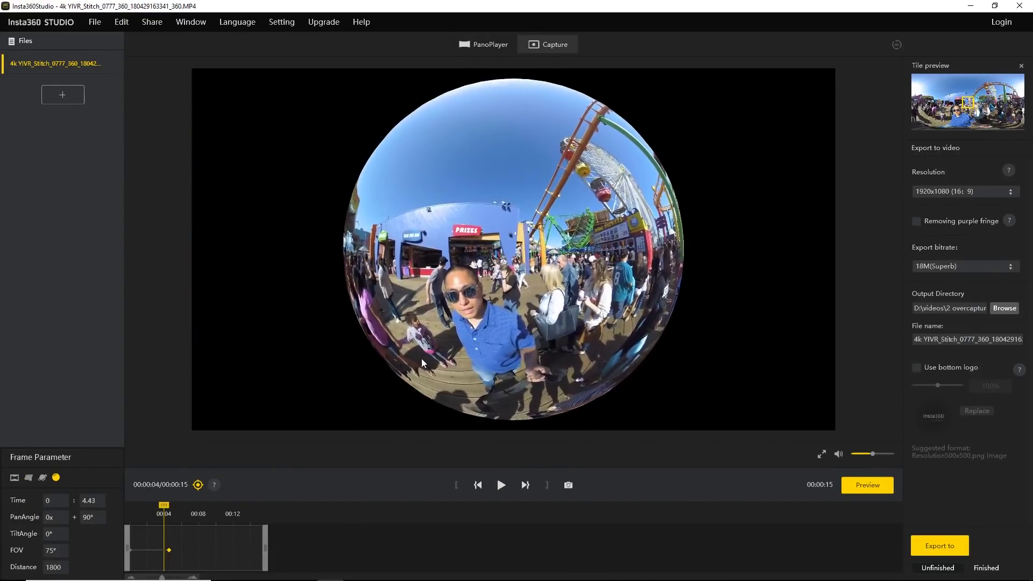
left_click(14, 478)
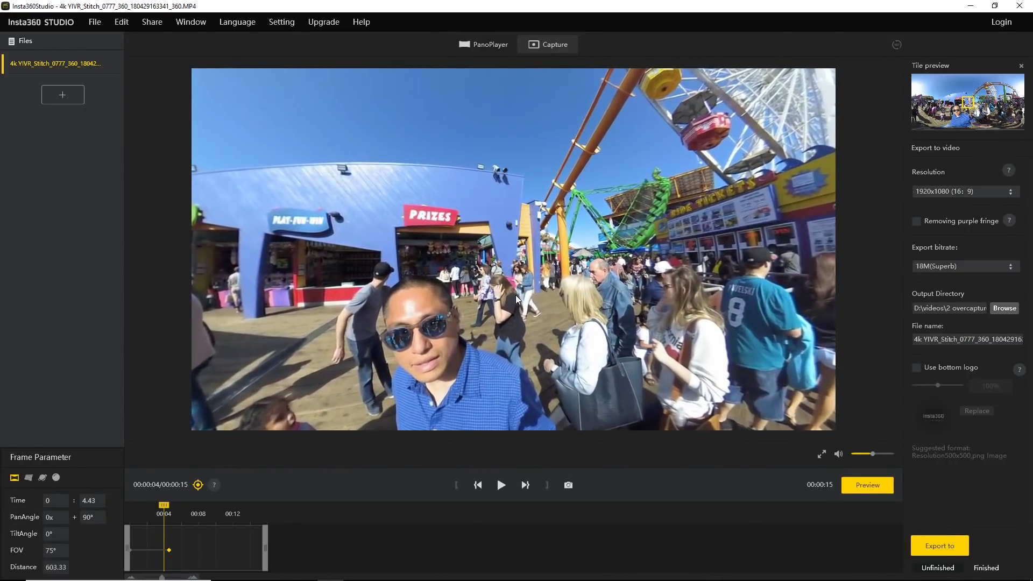
scroll(516, 295, "down", 2)
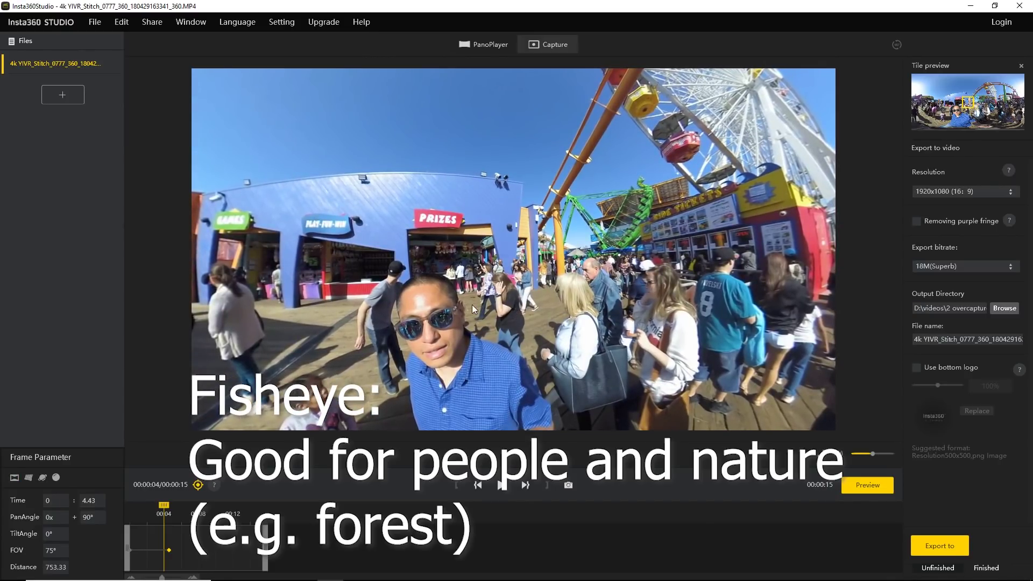
left_click(43, 477)
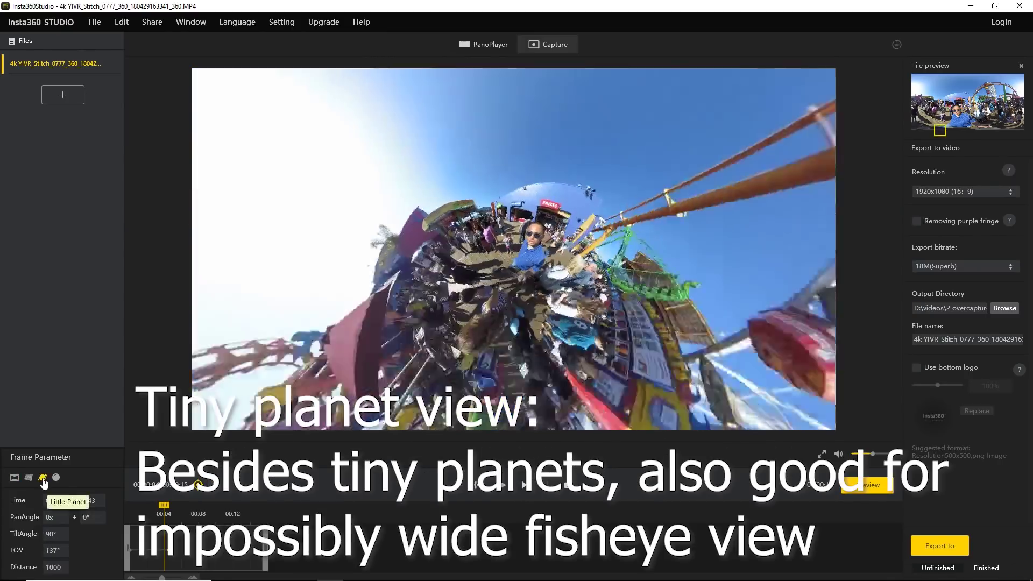
left_click_drag(591, 265, 546, 300)
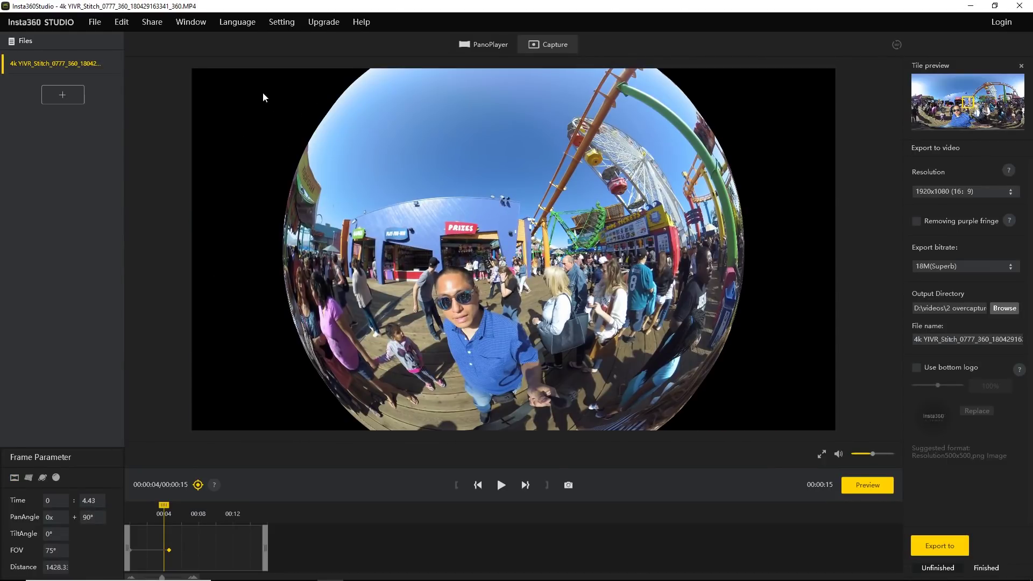
Apply the Little Planet projection to the 4.43-second keyframe, then pan to 43.32°, tilt to 36.64° and zoom in to an 85.22° FOV.
left_click(43, 479)
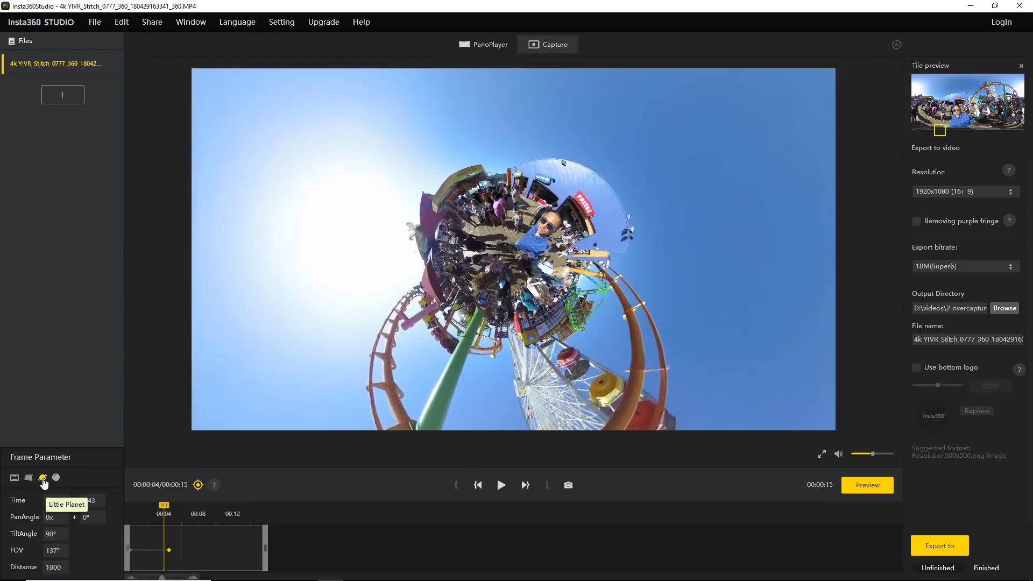
left_click_drag(379, 294, 511, 307)
scroll(404, 324, "up", 5)
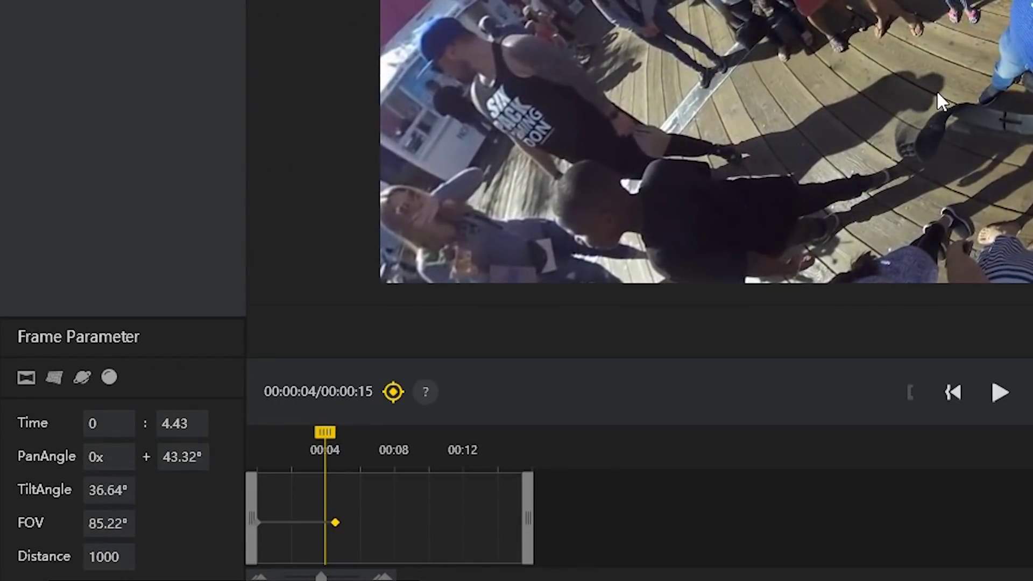
Move the second keyframe to 3.4 seconds on the timeline and select it again.
left_click(256, 521)
left_click(335, 522)
mouse_move(336, 520)
left_mouse_down()
mouse_move(395, 521)
mouse_move(317, 523)
left_mouse_up()
left_click(395, 521)
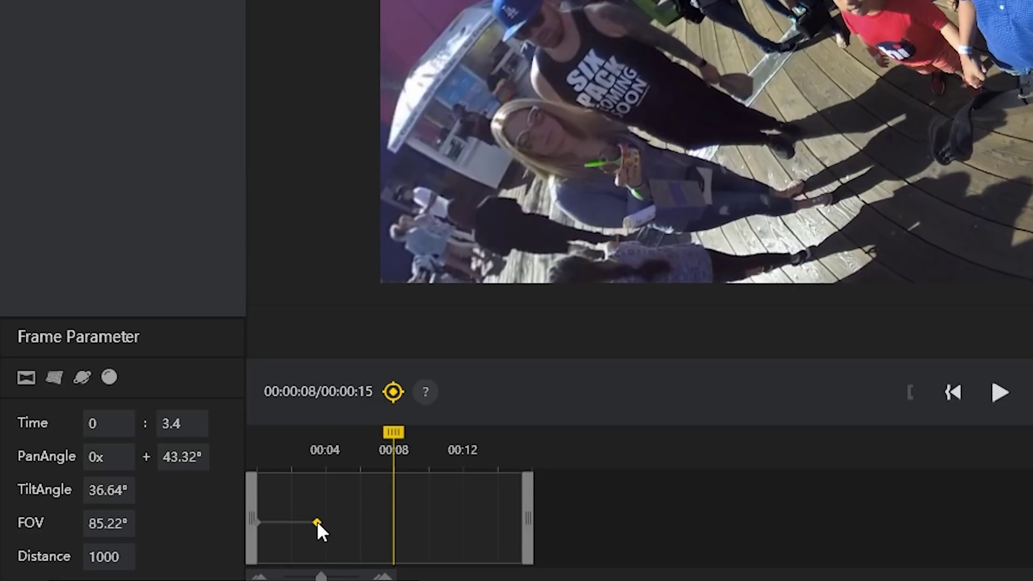
left_click(317, 522)
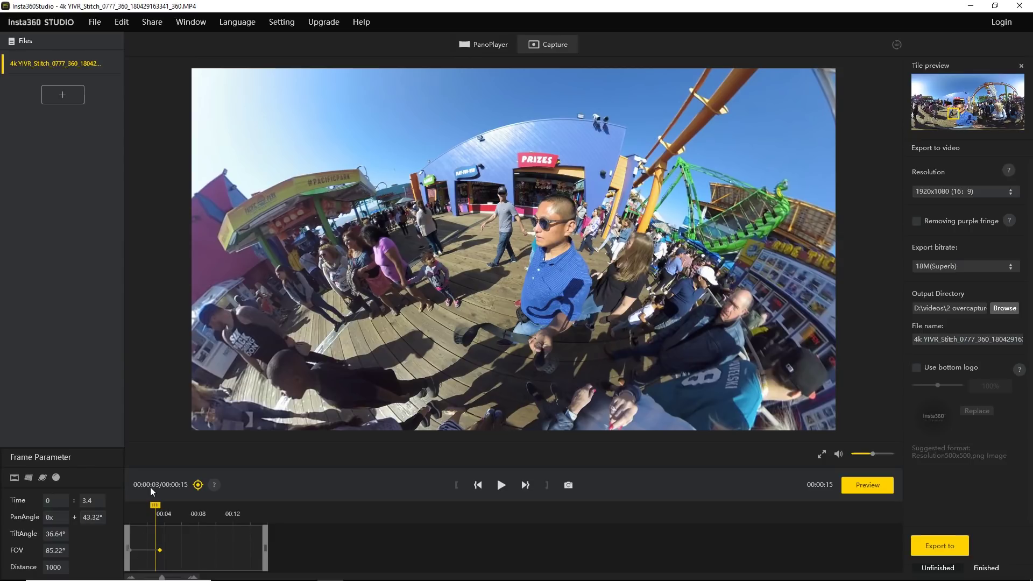
Select the transition between the two keyframes and choose Smooth Dissolve as its Spatial/FOV effect.
left_click(145, 552)
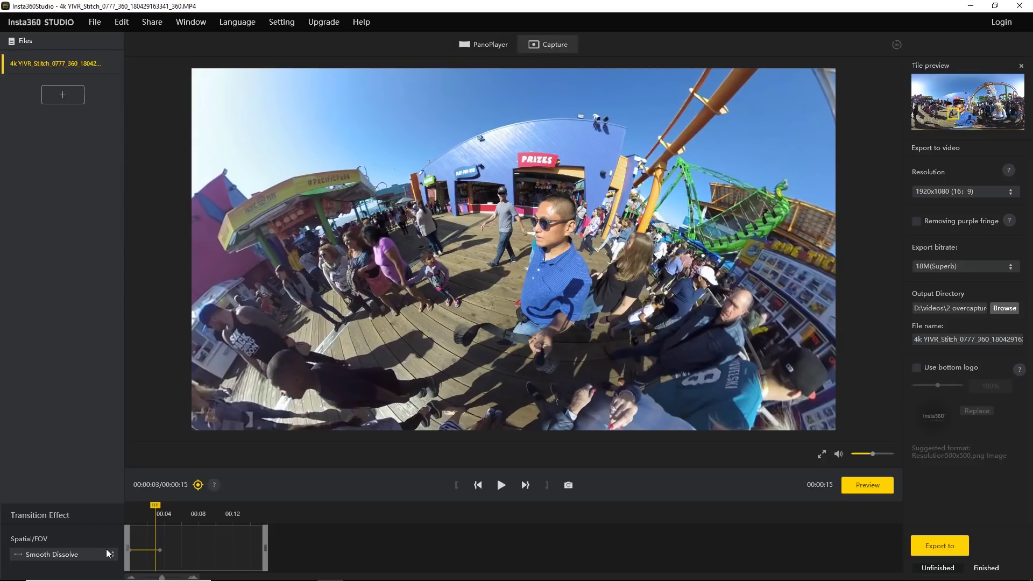
left_click(107, 553)
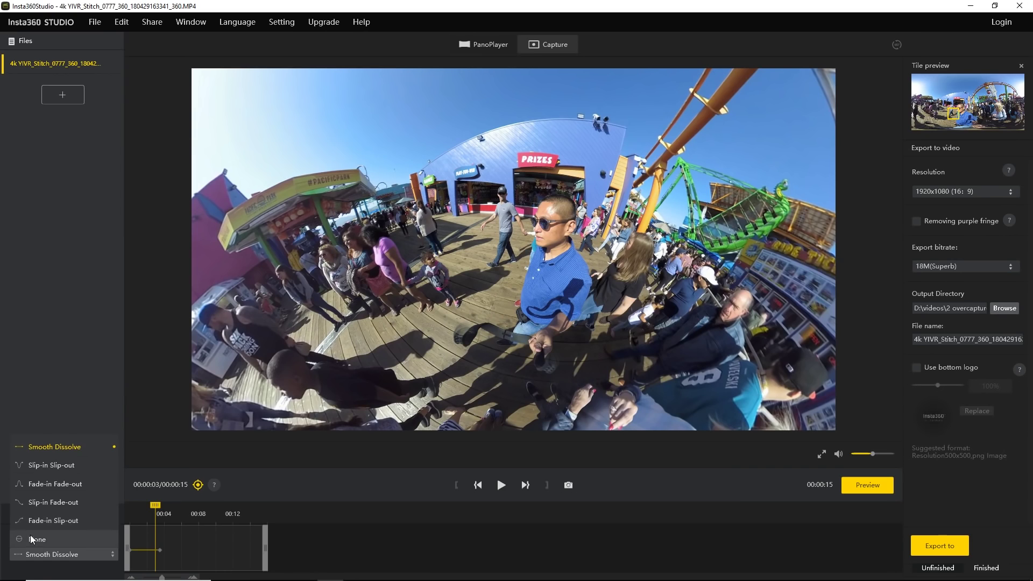
left_click(77, 451)
Add a Perspective keyframe at 5.89 seconds framing the walkway beside the Ride Tickets booth, and preview the edited video.
left_click_drag(253, 377, 468, 366)
key("space")
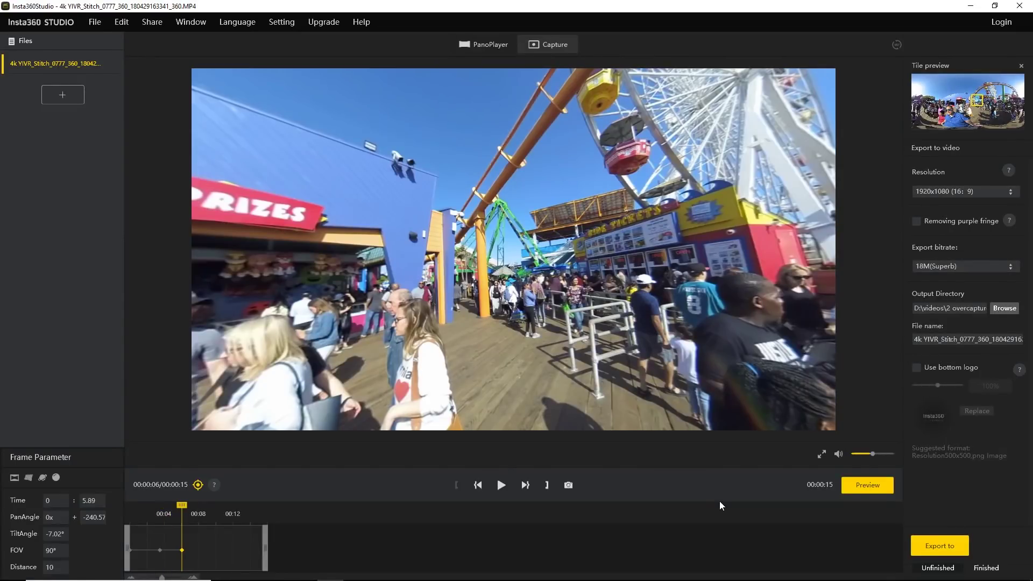
left_click(880, 487)
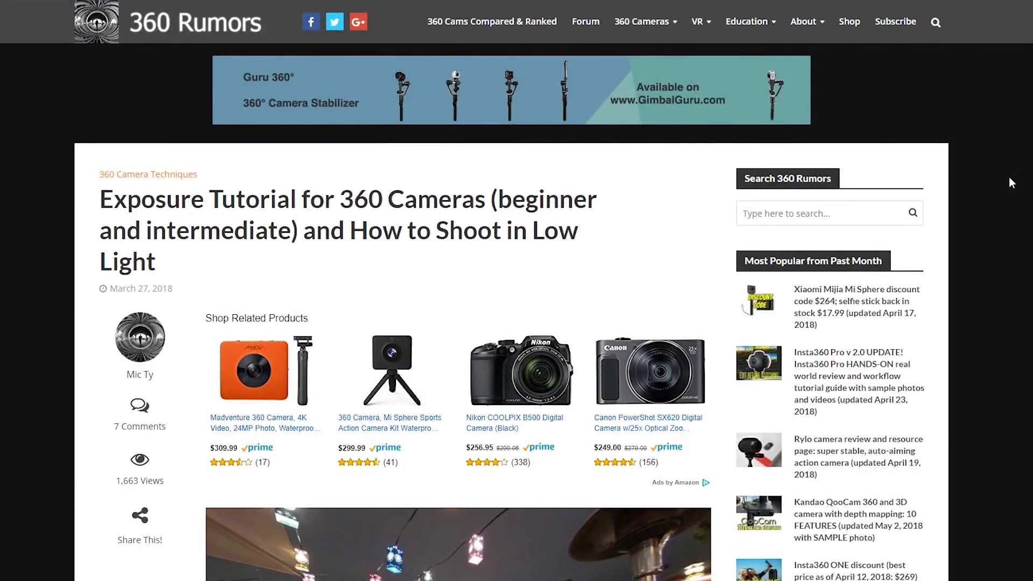
Switch to the 360 Rumors website and skim the exposure tutorial for 360 cameras through its low-light shooting section.
scroll(1009, 177, "down", 20)
scroll(1001, 187, "down", 20)
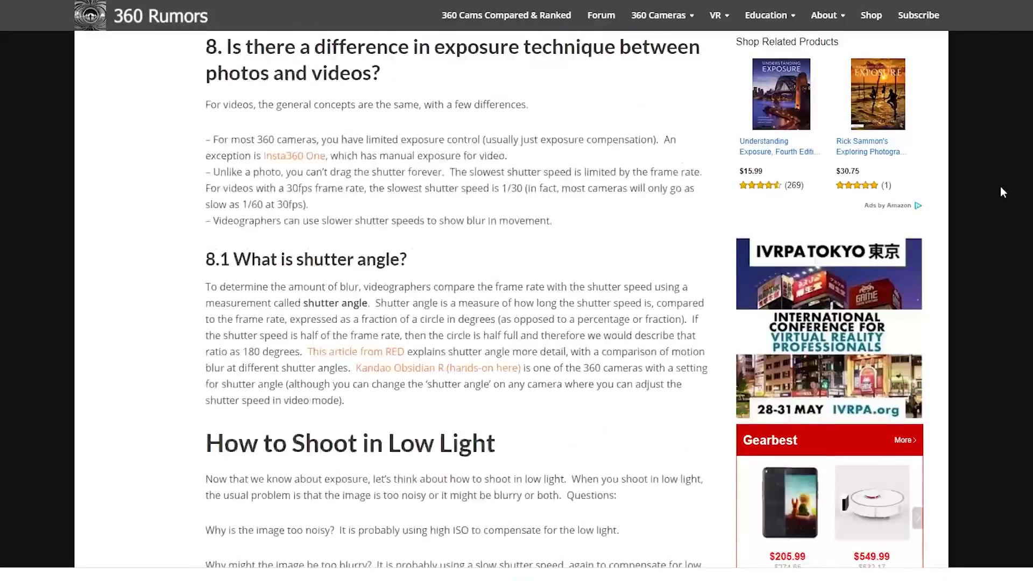
scroll(999, 186, "down", 15)
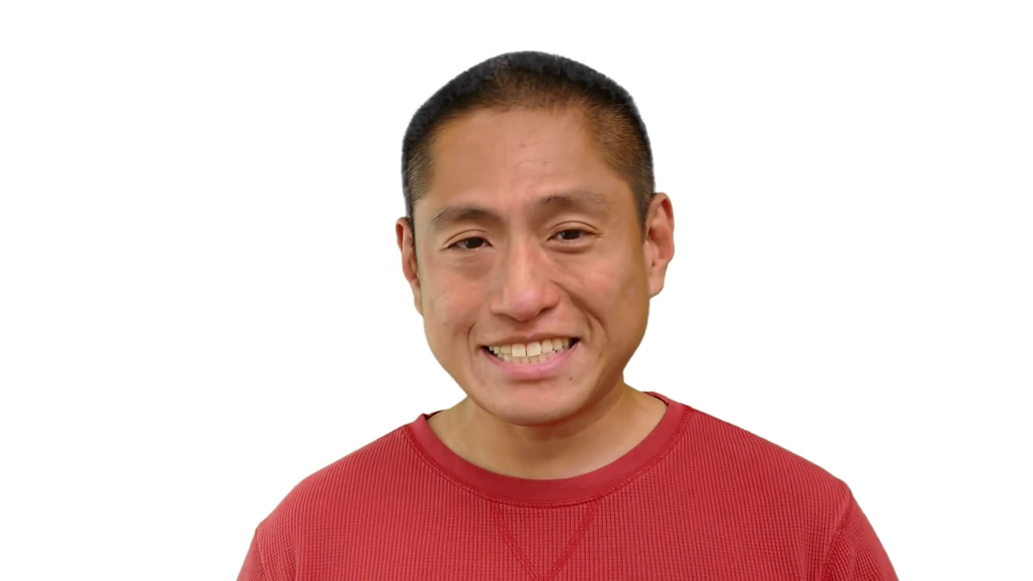